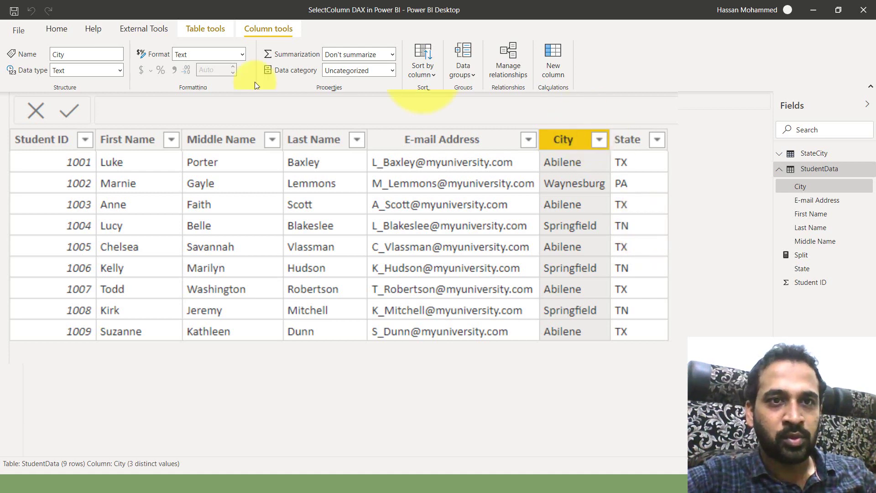
Switch to the Home ribbon to reveal the New measure, New column and New table commands.
left_click(69, 29)
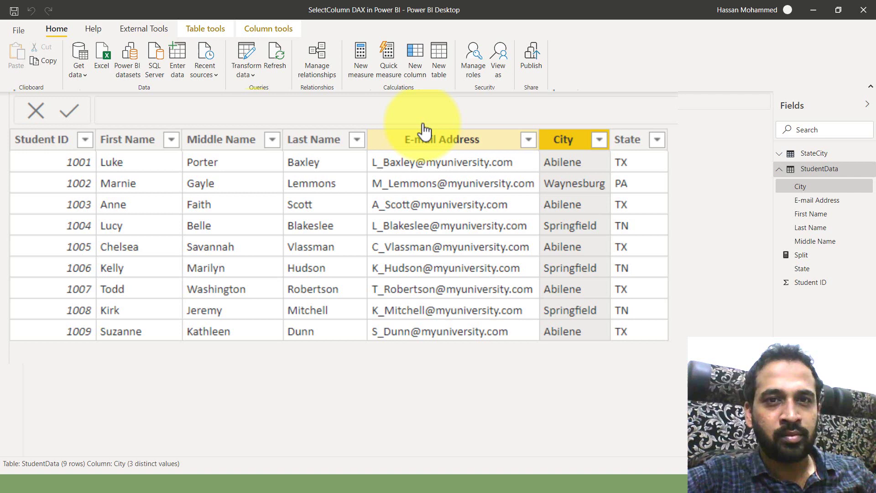
Start a new calculated table with SELECTCOLUMNS over StudentData, naming the output column "City State".
left_click(439, 61)
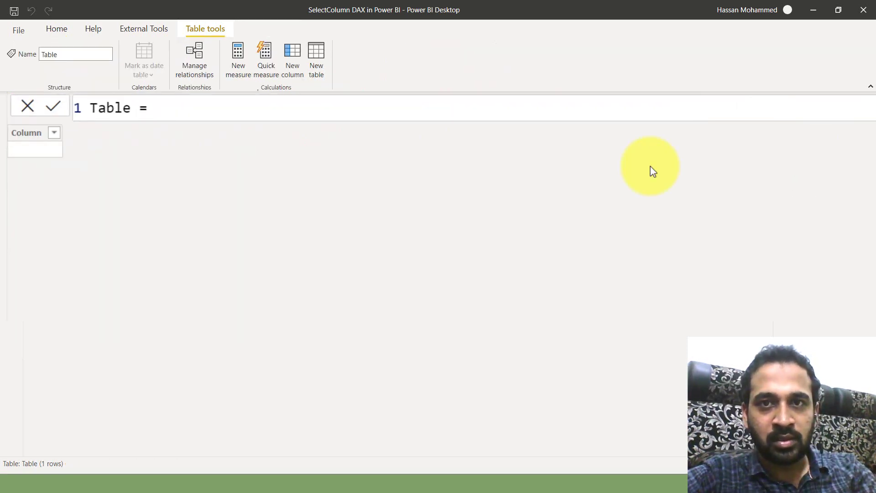
type("se")
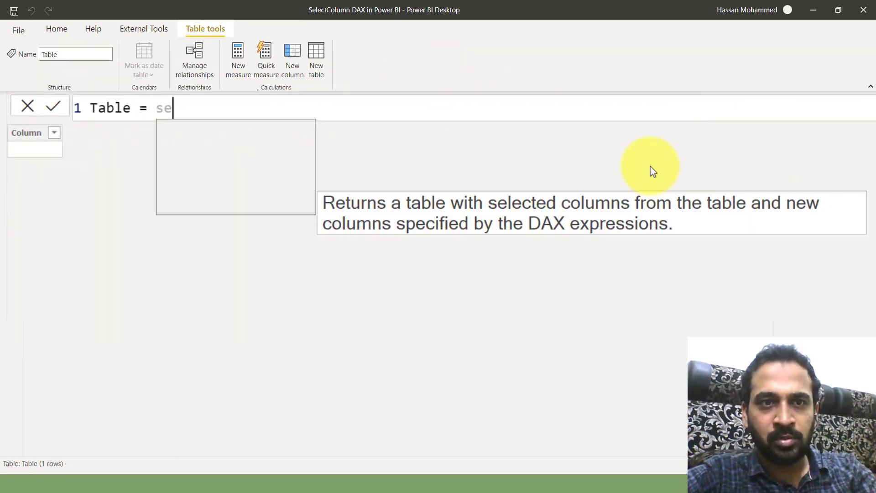
type("lect")
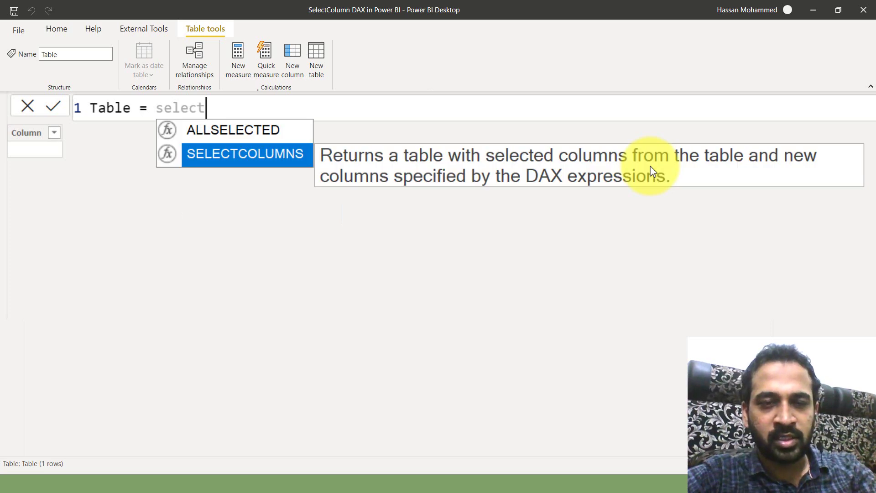
key("Tab")
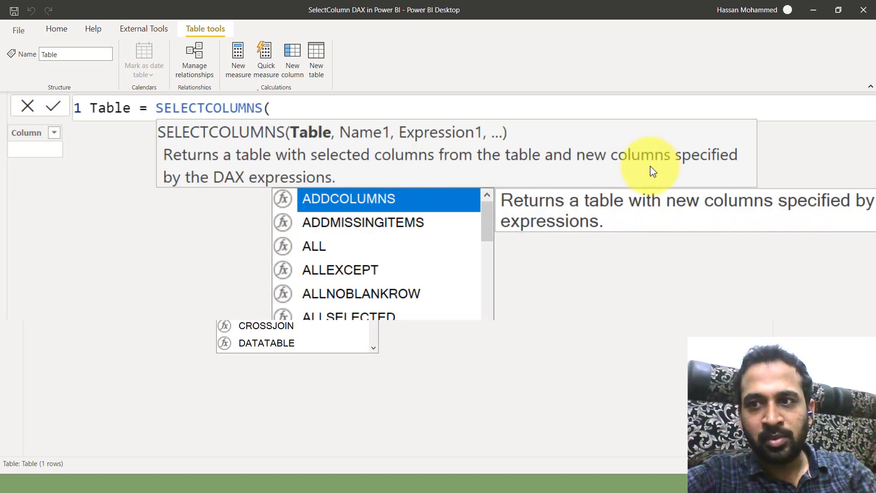
type("stud")
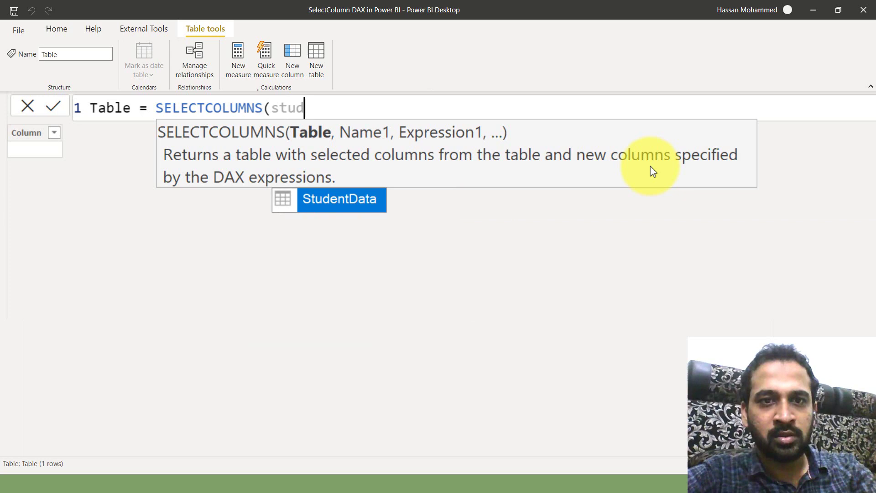
key("Tab")
type(", ")
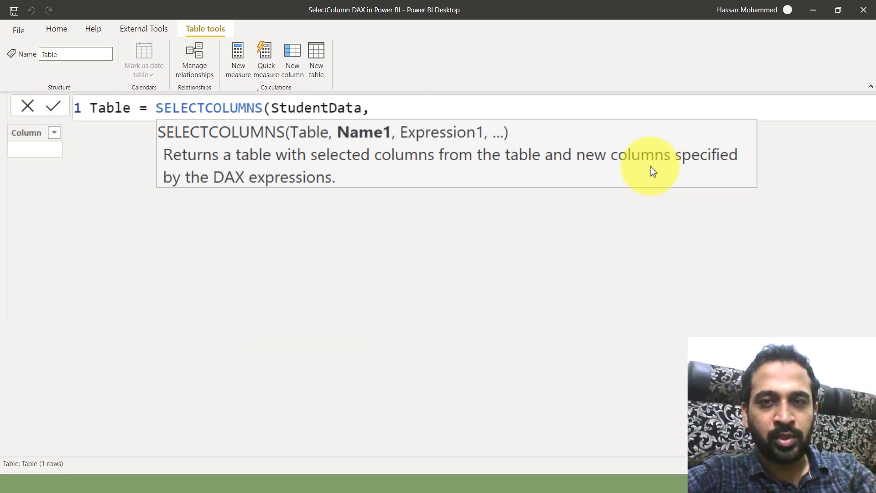
type("\"")
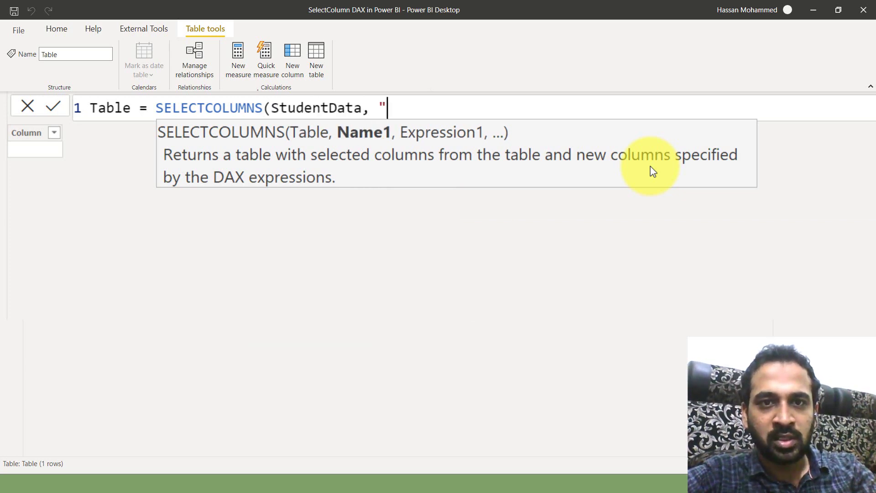
type("S")
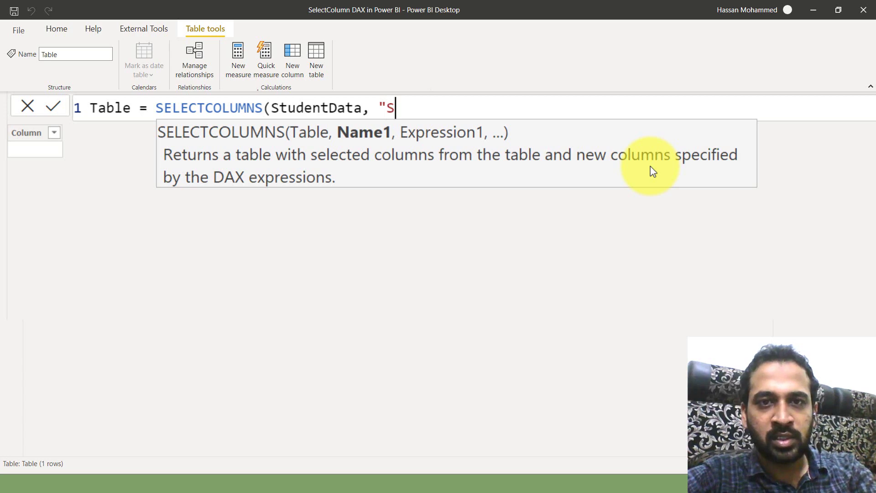
key("BackSpace")
type("City ")
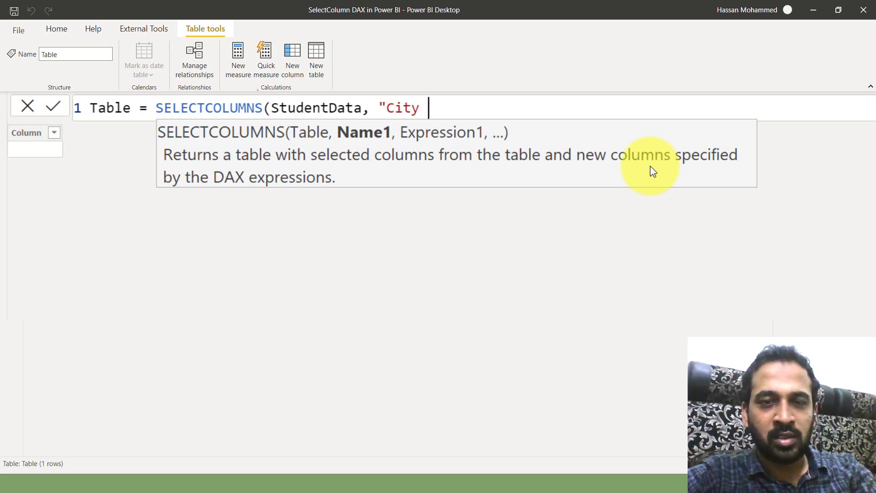
type("S")
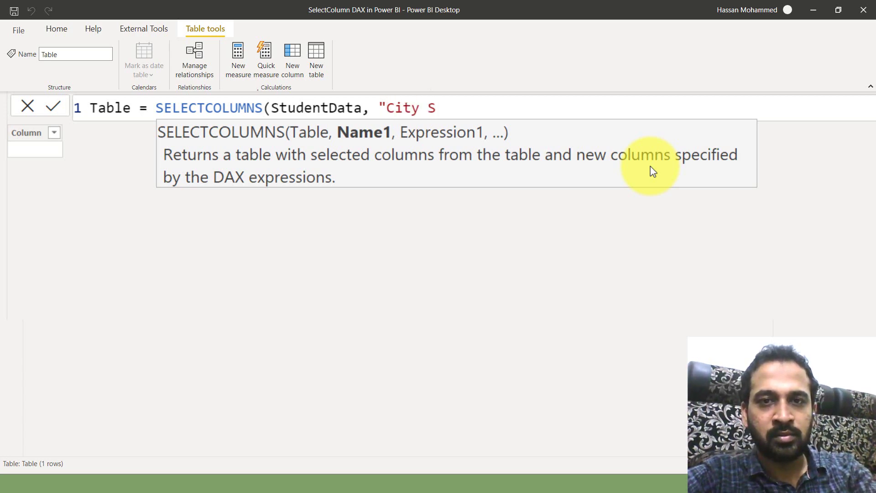
type("tate\"")
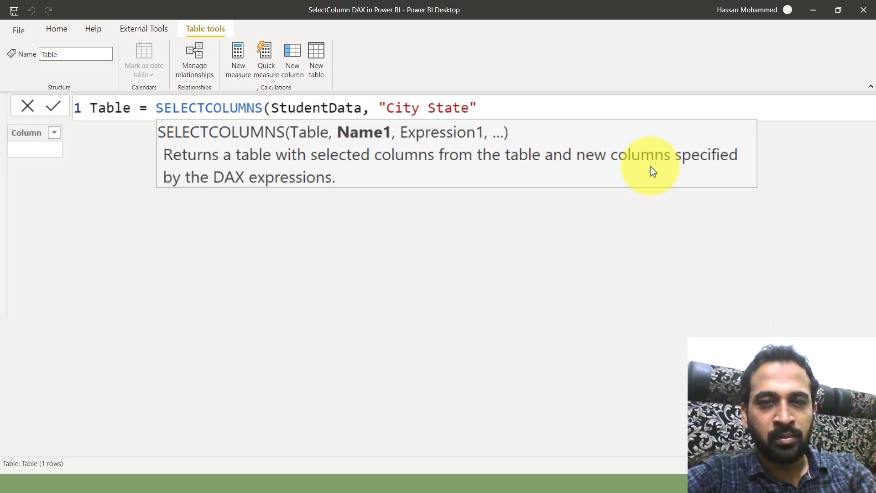
type(",")
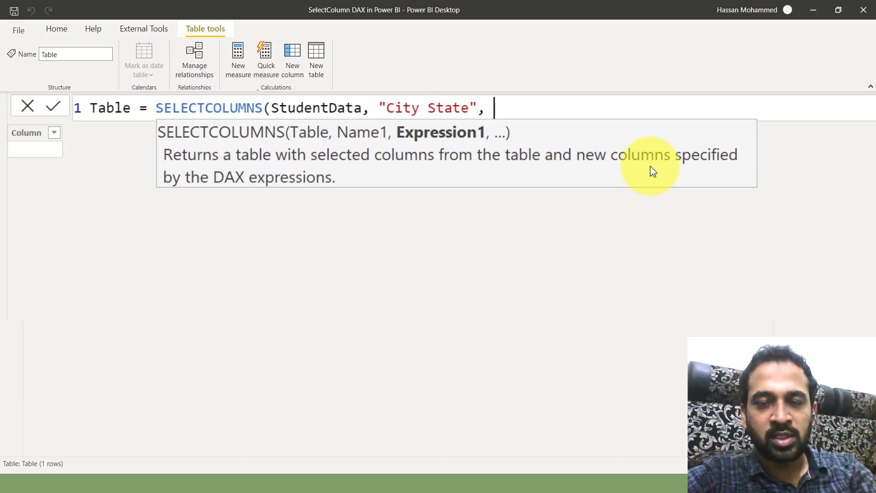
Define the City State column as StudentData[City] & ", " & StudentData[State] and close the formula.
type("city")
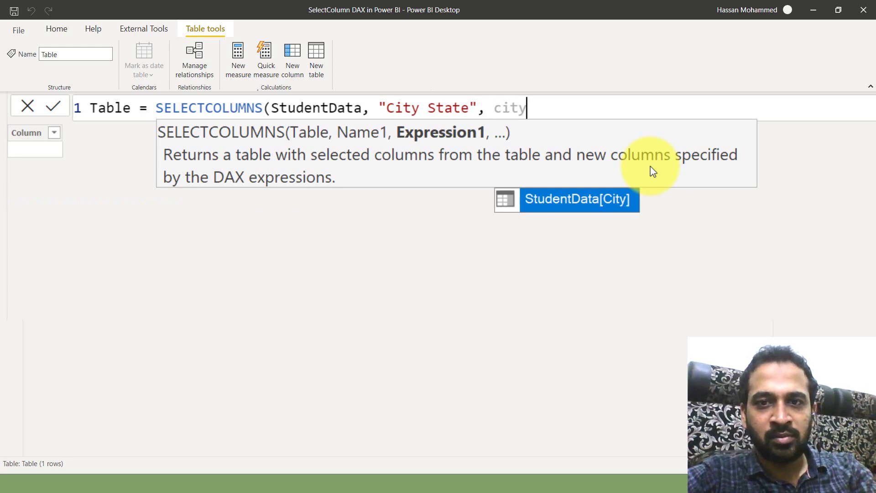
key("Tab")
type("&")
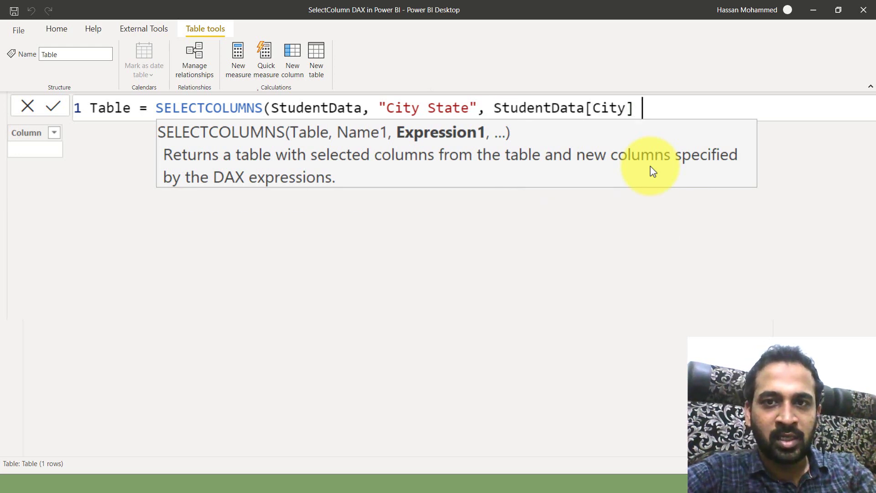
type(" \",")
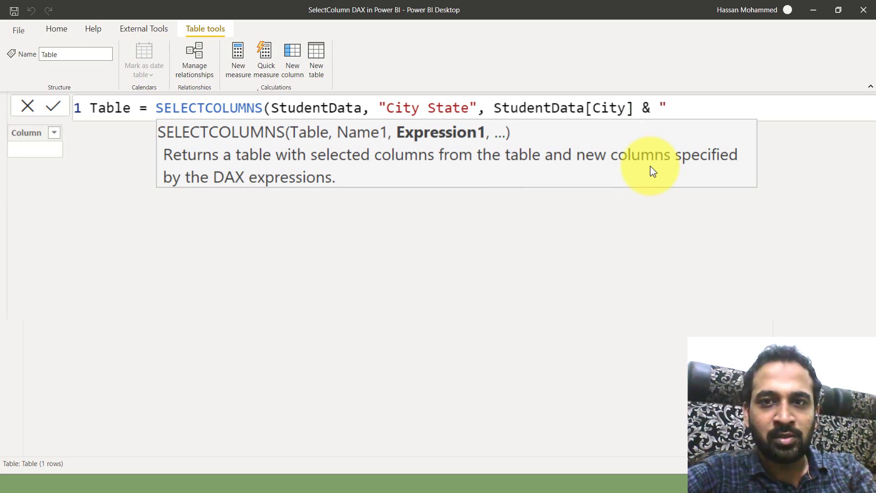
type("\"")
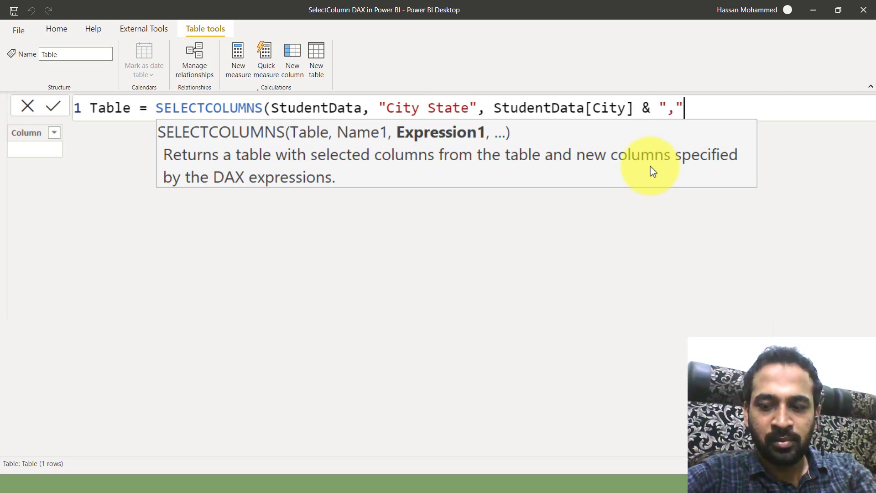
type(" \" ")
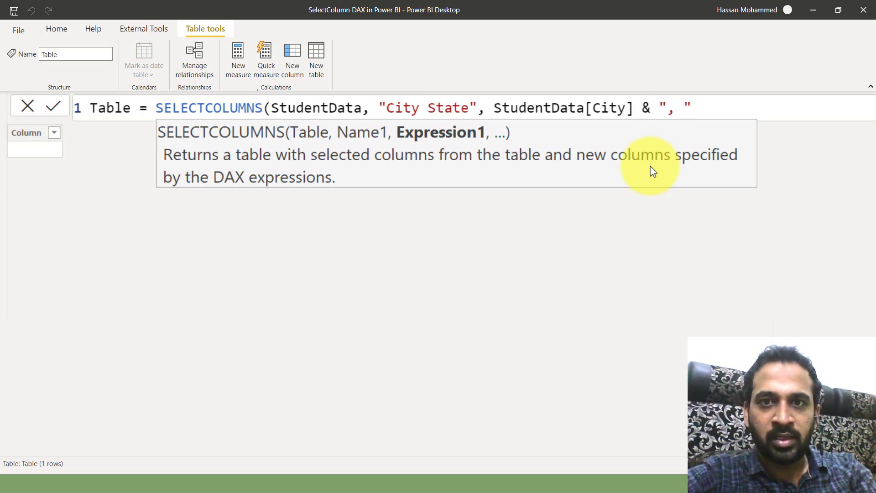
type("stat")
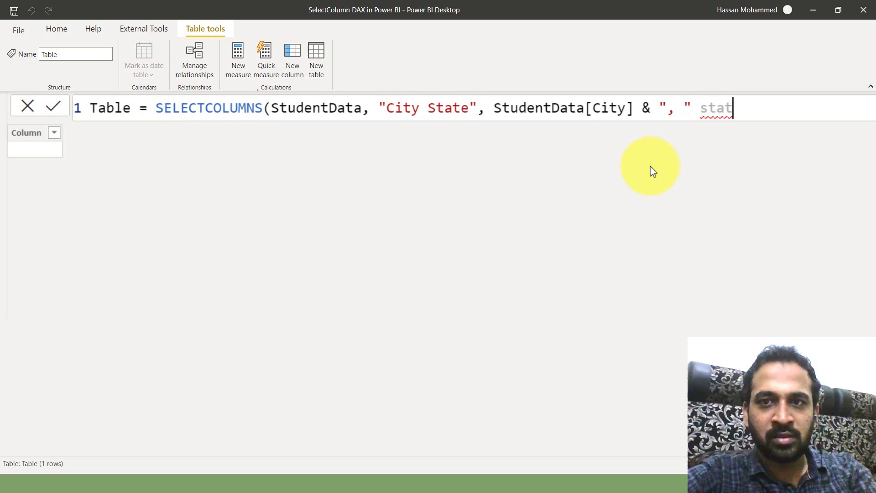
key("BackSpace")
key("BackSpace")
key("BackSpace")
key("BackSpace")
key("BackSpace")
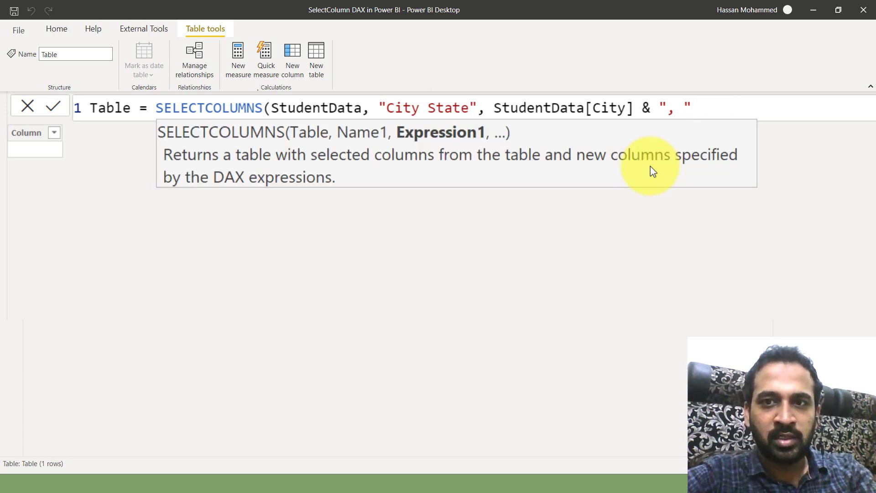
type("& stat")
key("Tab")
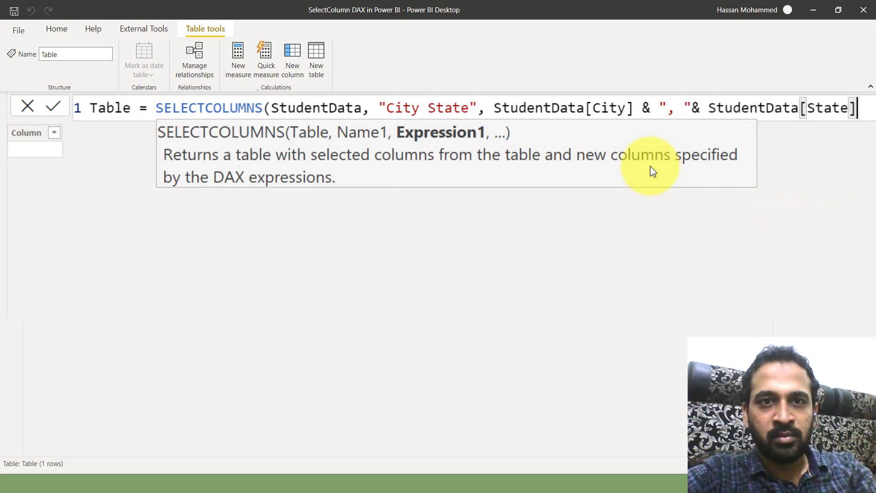
type(")")
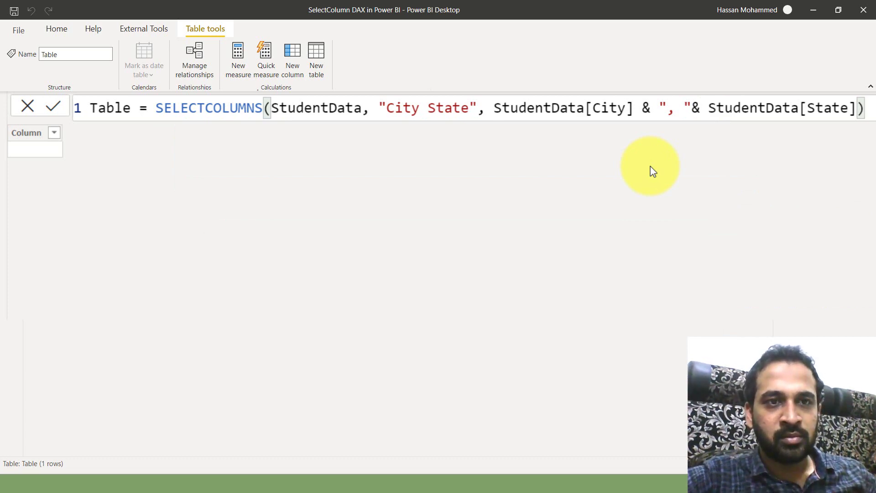
Commit the table, then wrap SELECTCOLUMNS in DISTINCT to keep three unique City State rows.
key("Return")
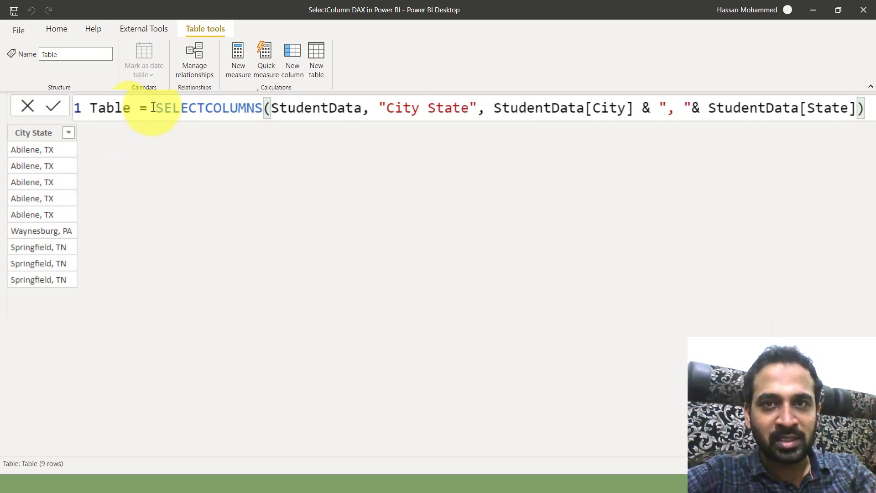
left_click(154, 107)
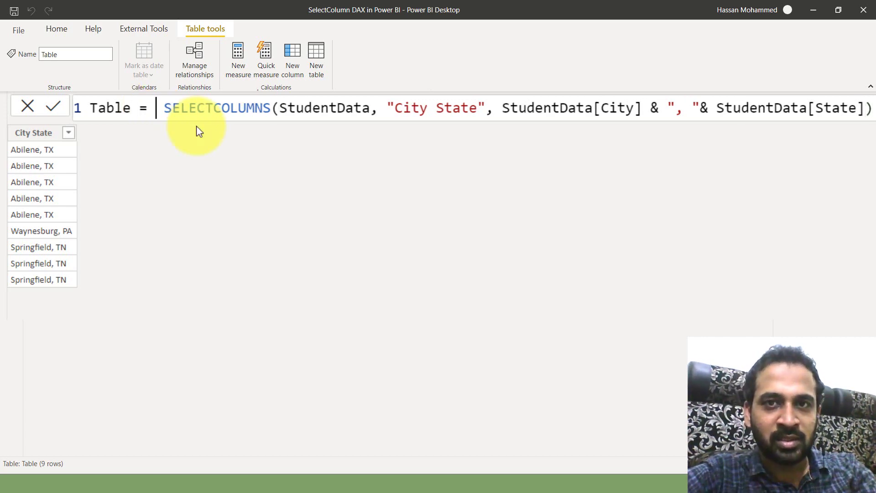
type("DIST")
key("Tab")
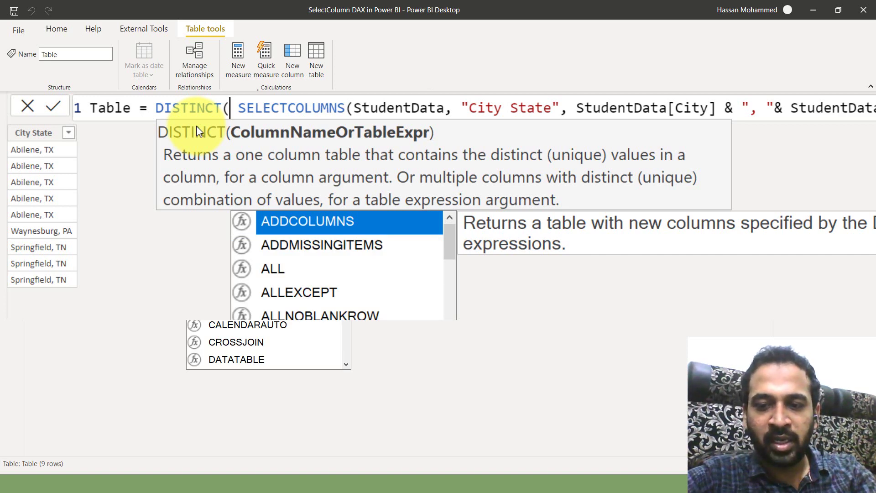
key("Escape")
key("Escape")
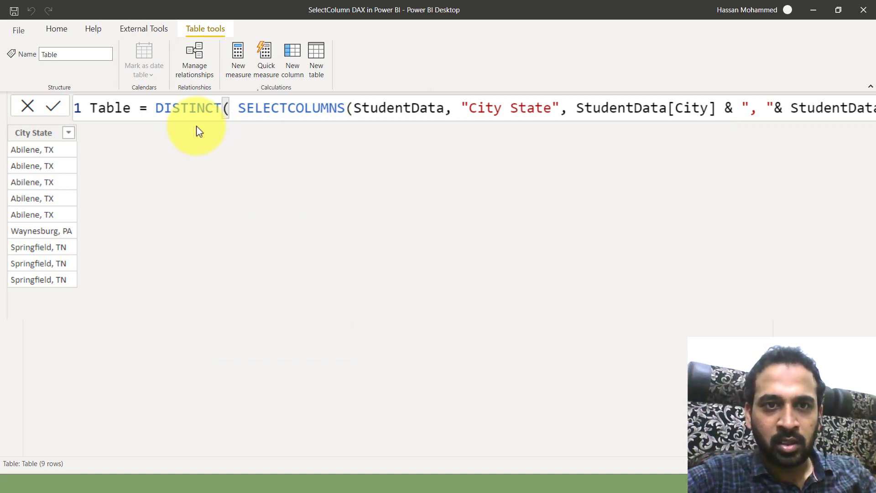
key("Return")
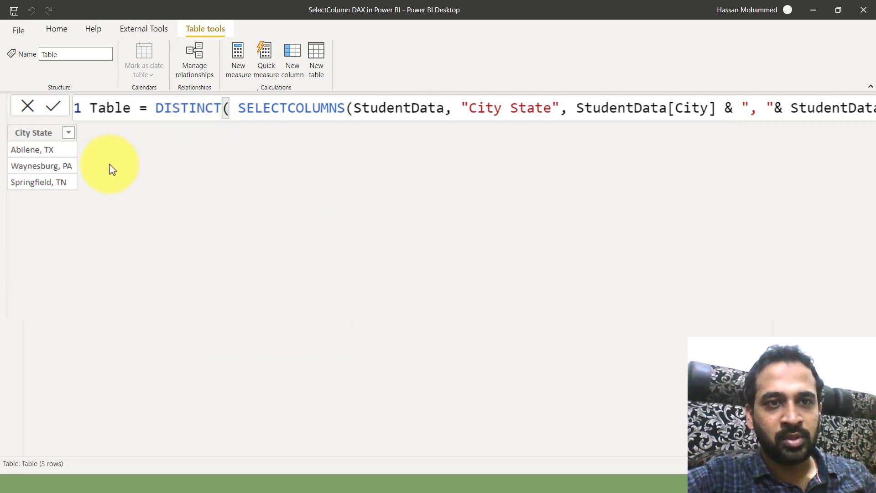